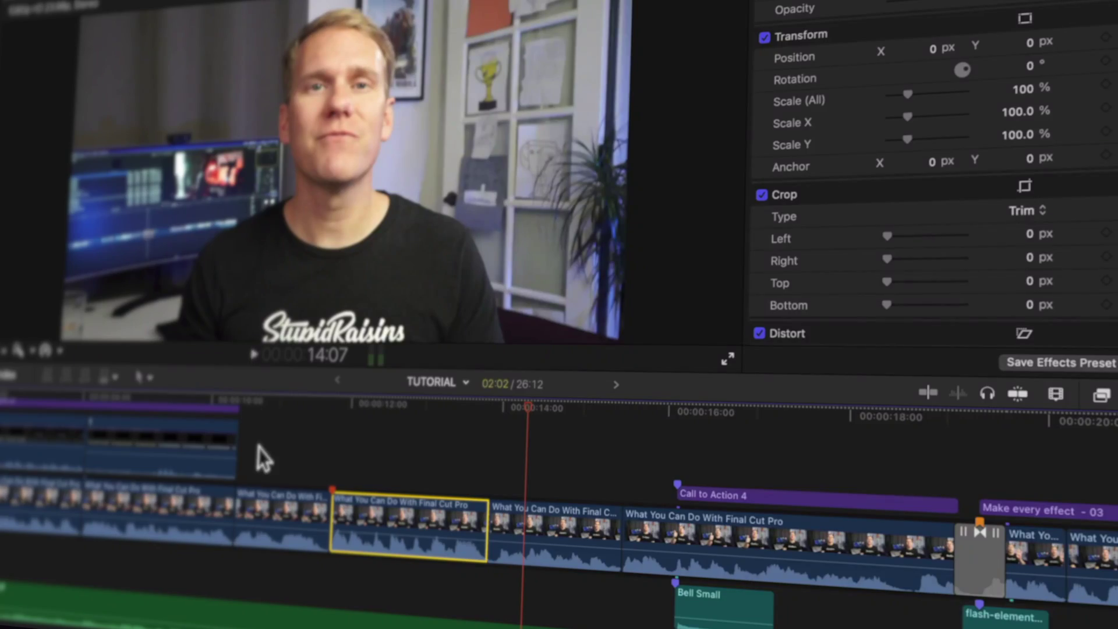
Select the What You Can Do With Final Cut Pro clip and solo it with Option-S.
{"action": "scroll", "coordinate": [259, 448], "scroll_direction": "right", "scroll_amount": 10}
{"action": "left_click_drag", "start_coordinate": [195, 418], "coordinate": [690, 626]}
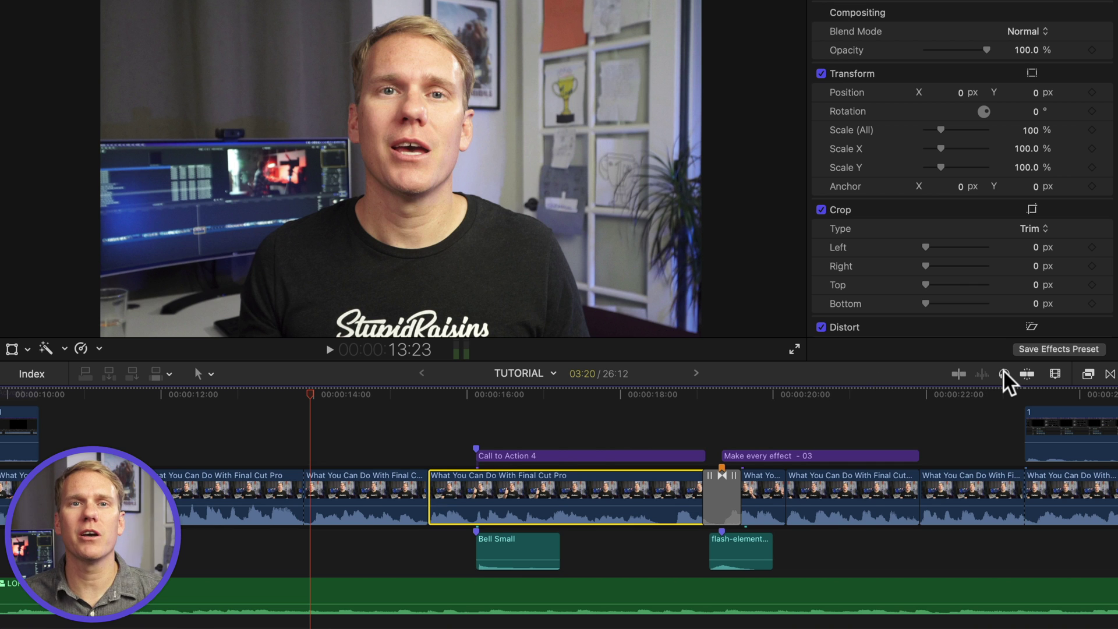
{"action": "key", "text": "alt+s"}
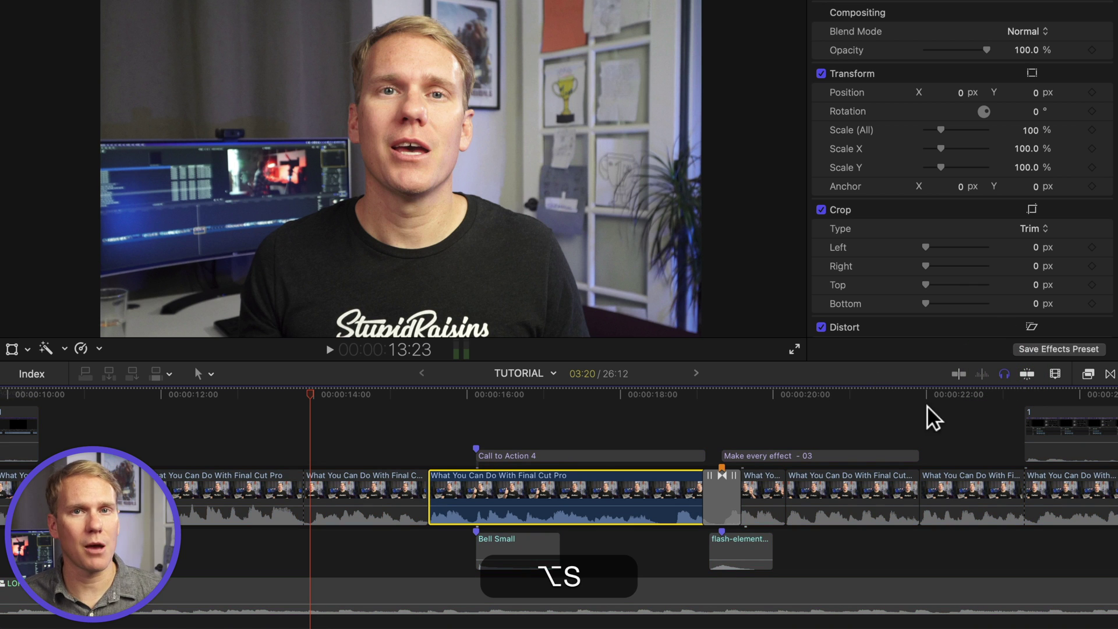
Play the soloed clip from about 15:08 and again from 14:03, then reselect it to unsolo.
{"action": "left_click", "coordinate": [416, 387]}
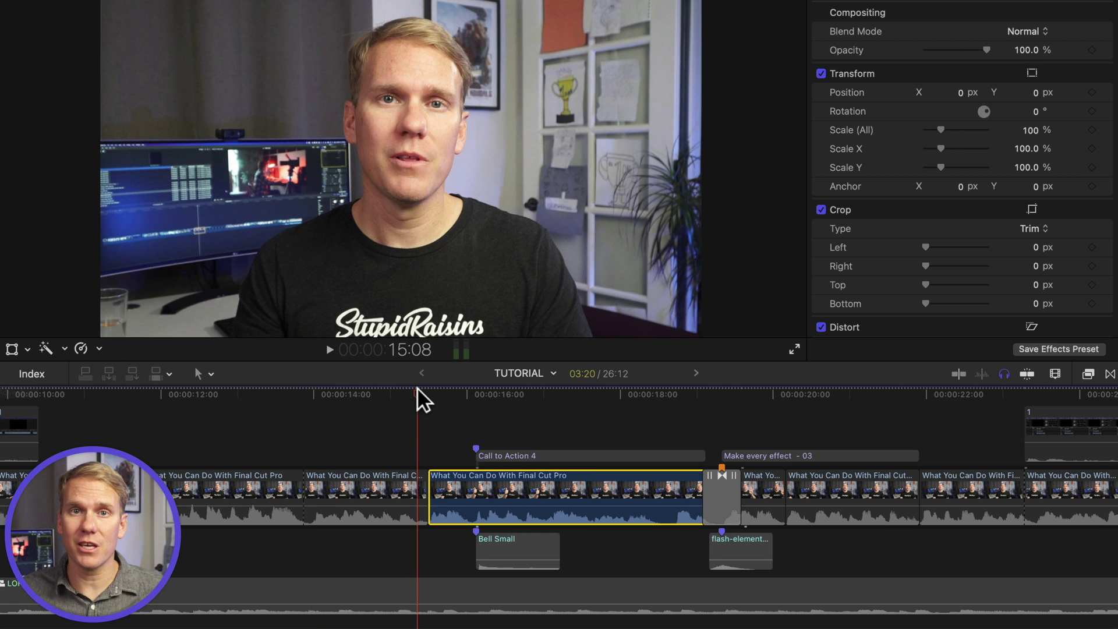
{"action": "key", "text": "space"}
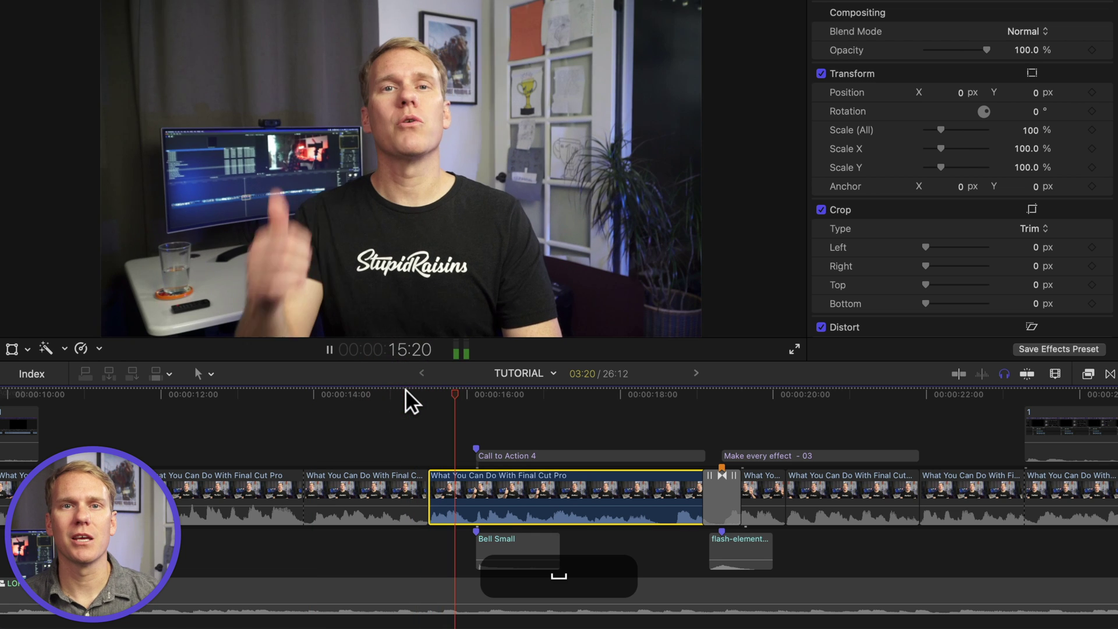
{"action": "key", "text": "space"}
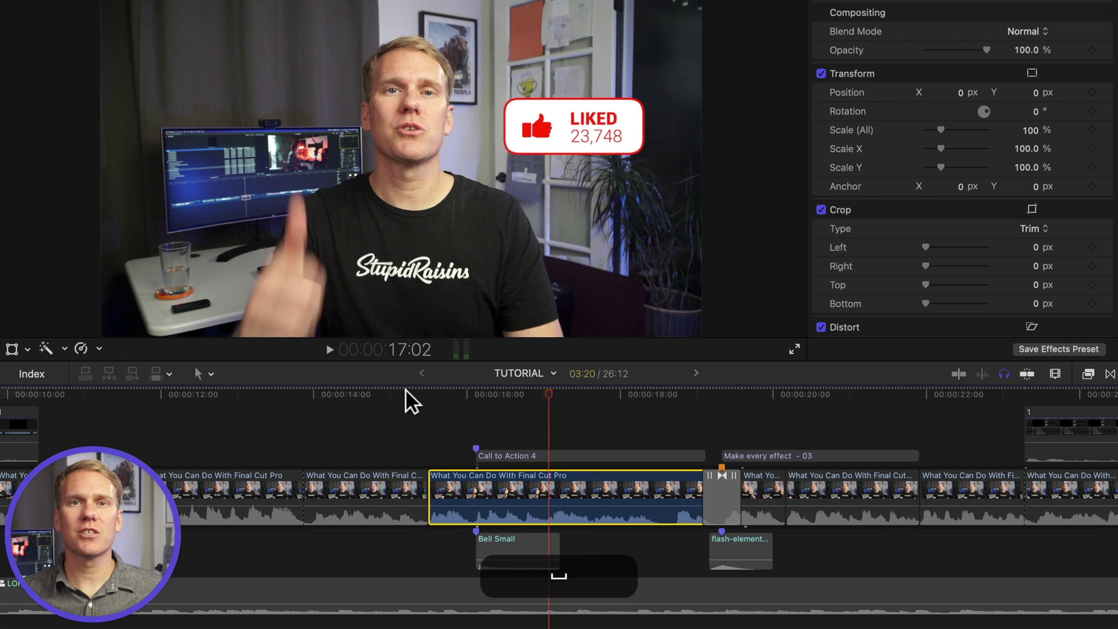
{"action": "left_click", "coordinate": [323, 399]}
{"action": "key", "text": "space"}
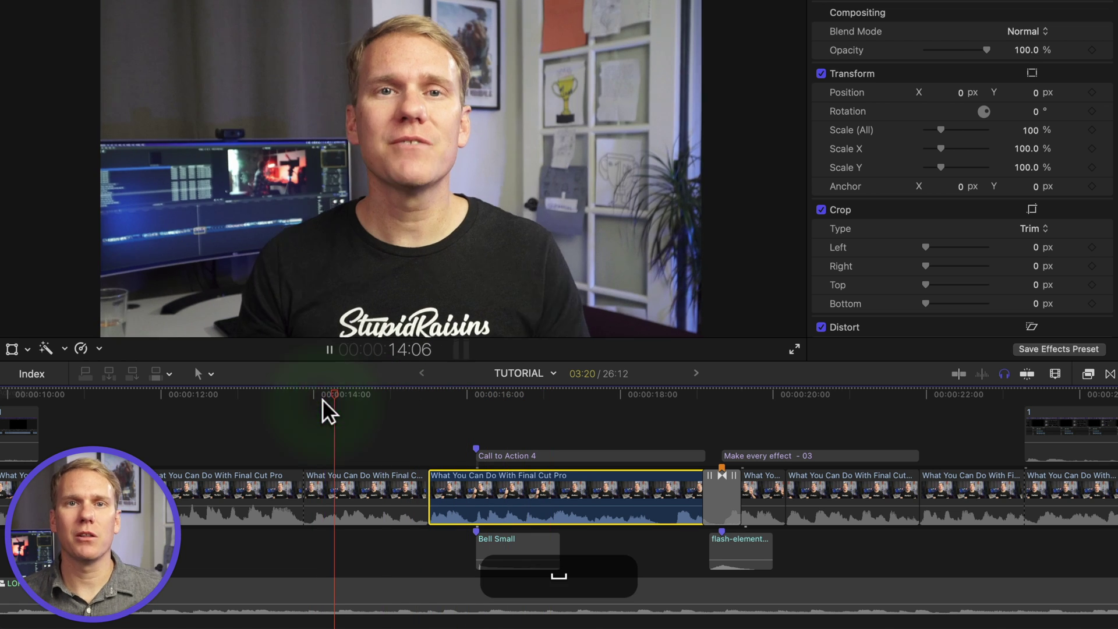
{"action": "left_click", "coordinate": [359, 403]}
{"action": "left_click", "coordinate": [562, 490]}
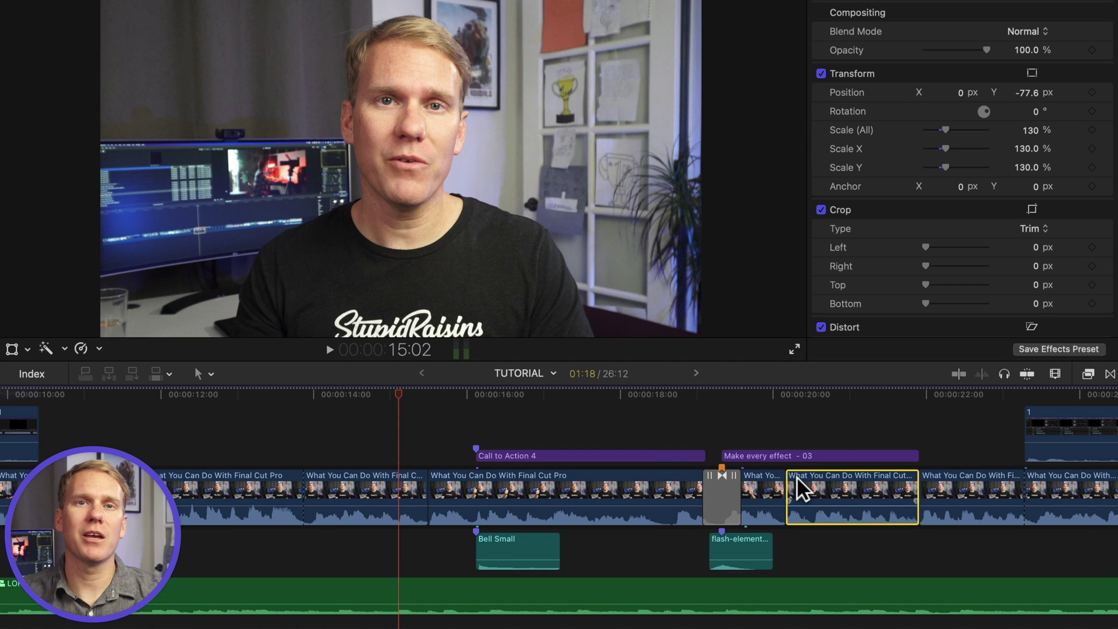
Disable the clip after the transition with V, play through it from 20:01, then re-enable it.
{"action": "key", "text": "v"}
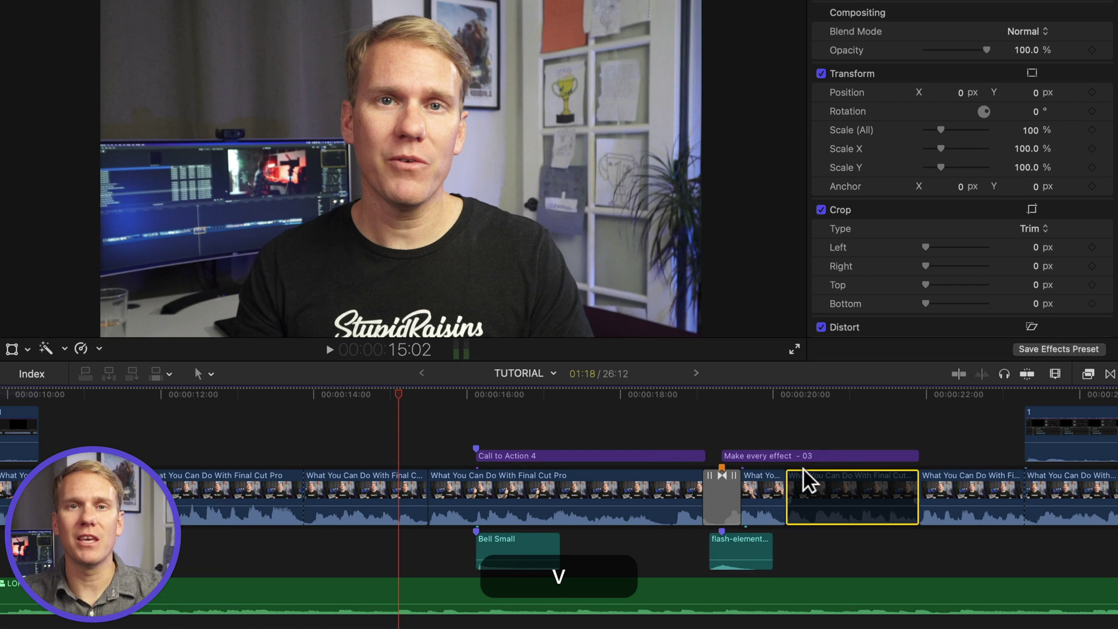
{"action": "left_click", "coordinate": [775, 396]}
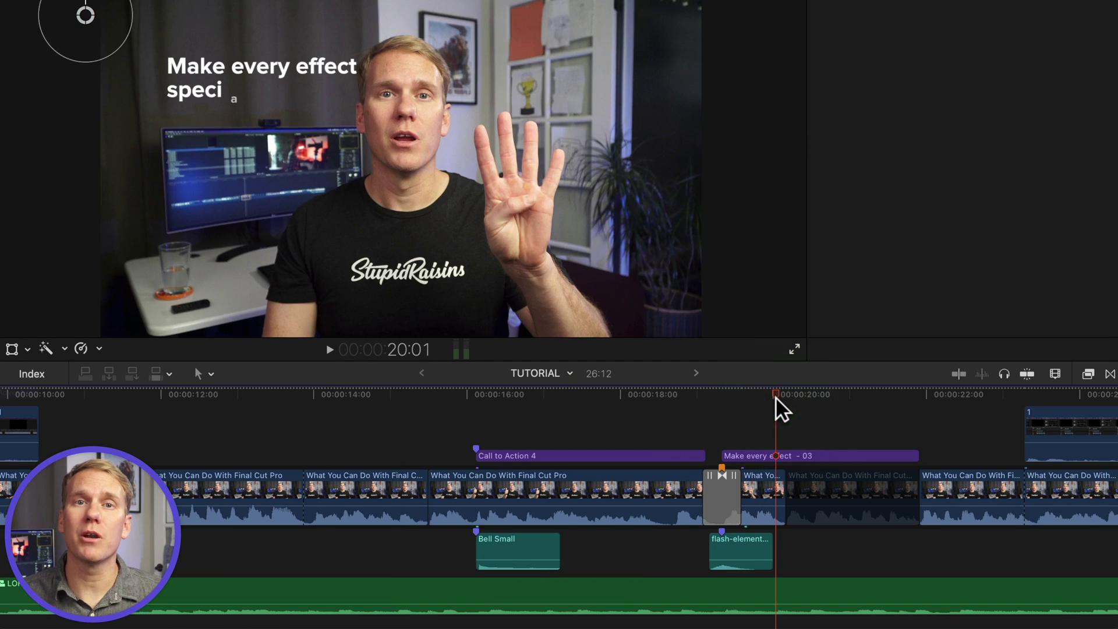
{"action": "key", "text": "space"}
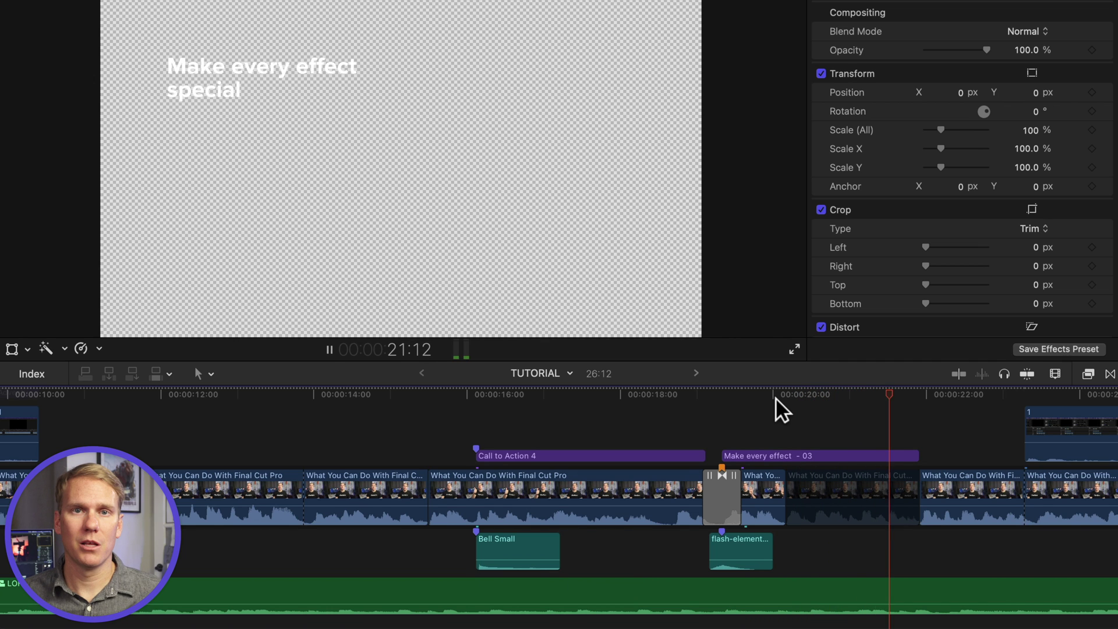
{"action": "key", "text": "space"}
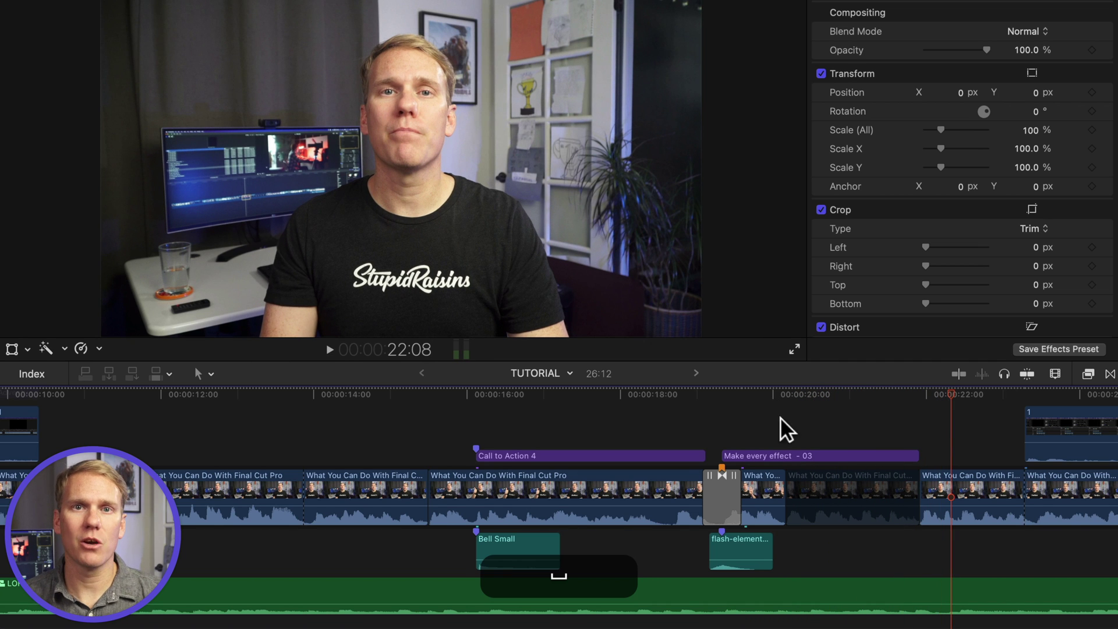
{"action": "left_click", "coordinate": [842, 481]}
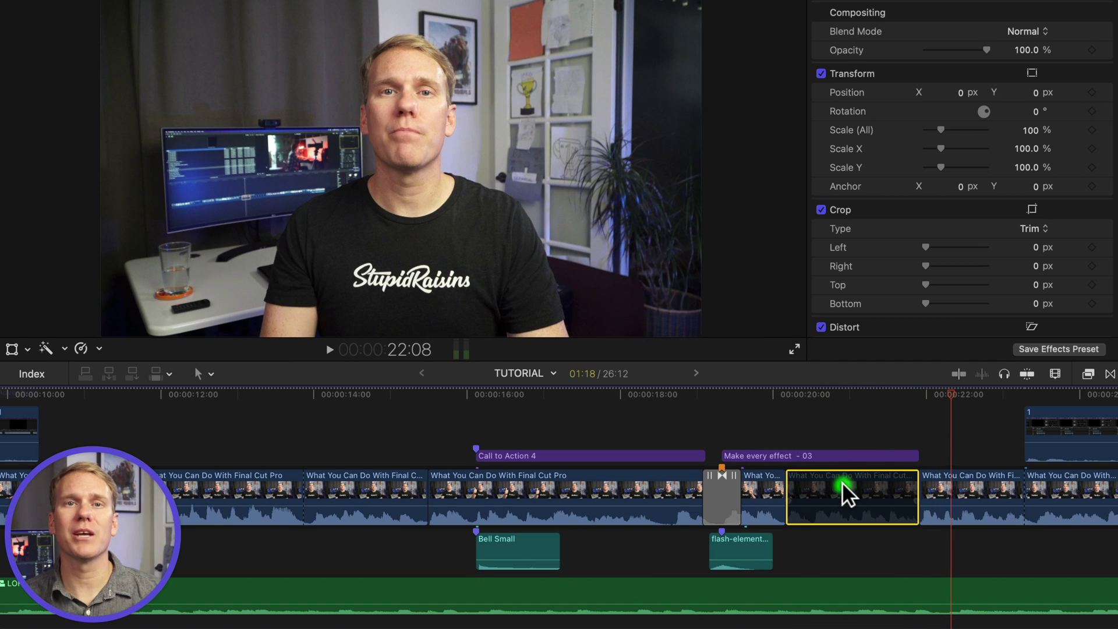
{"action": "key", "text": "v"}
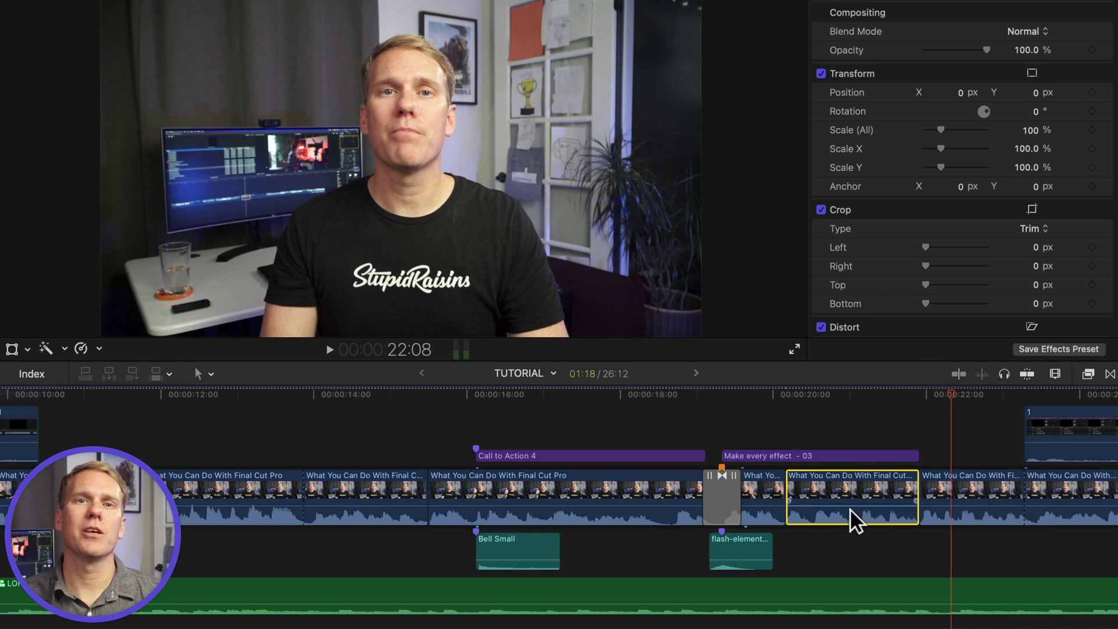
Expand the clip's audio, switch to Range Selection, and drag a range across the audio.
{"action": "right_click", "coordinate": [854, 520]}
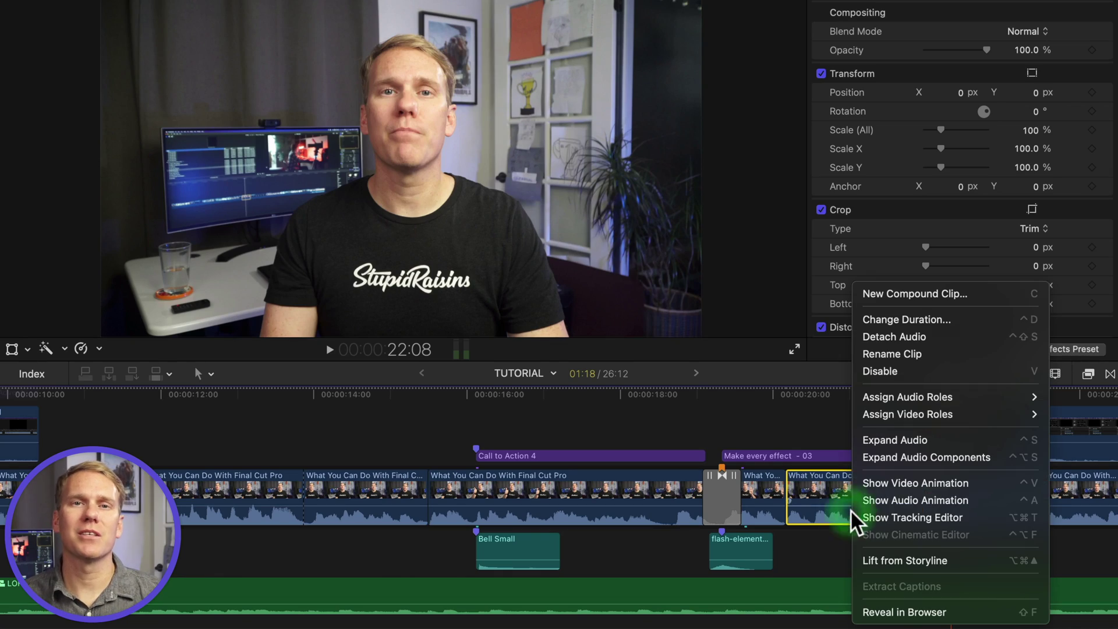
{"action": "left_click", "coordinate": [883, 443]}
{"action": "left_click", "coordinate": [209, 375]}
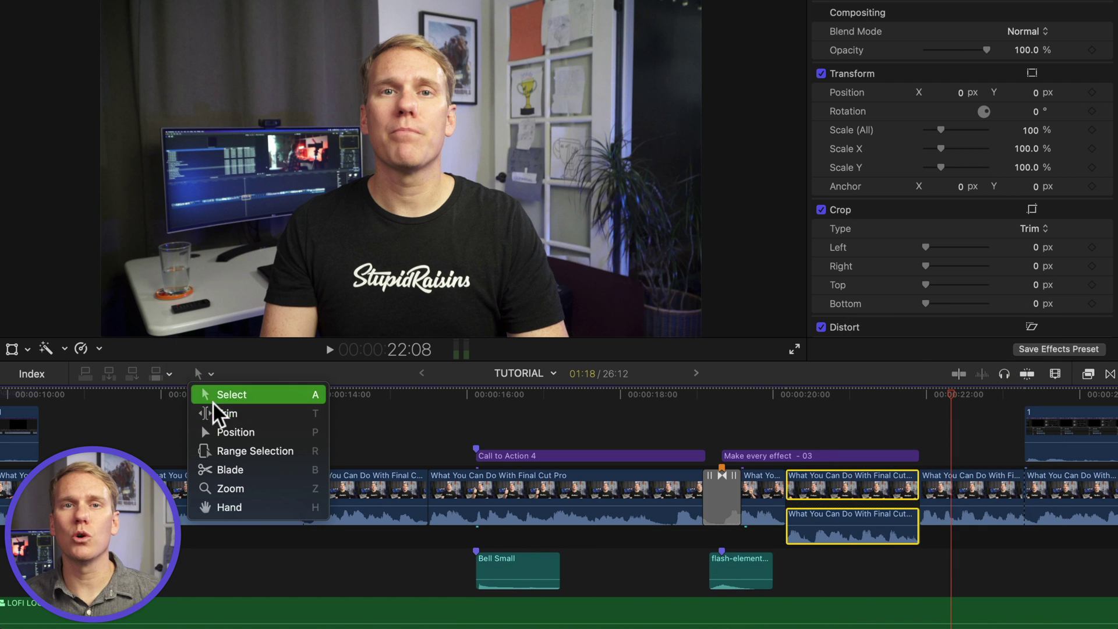
{"action": "left_click", "coordinate": [233, 448]}
{"action": "key", "text": "r"}
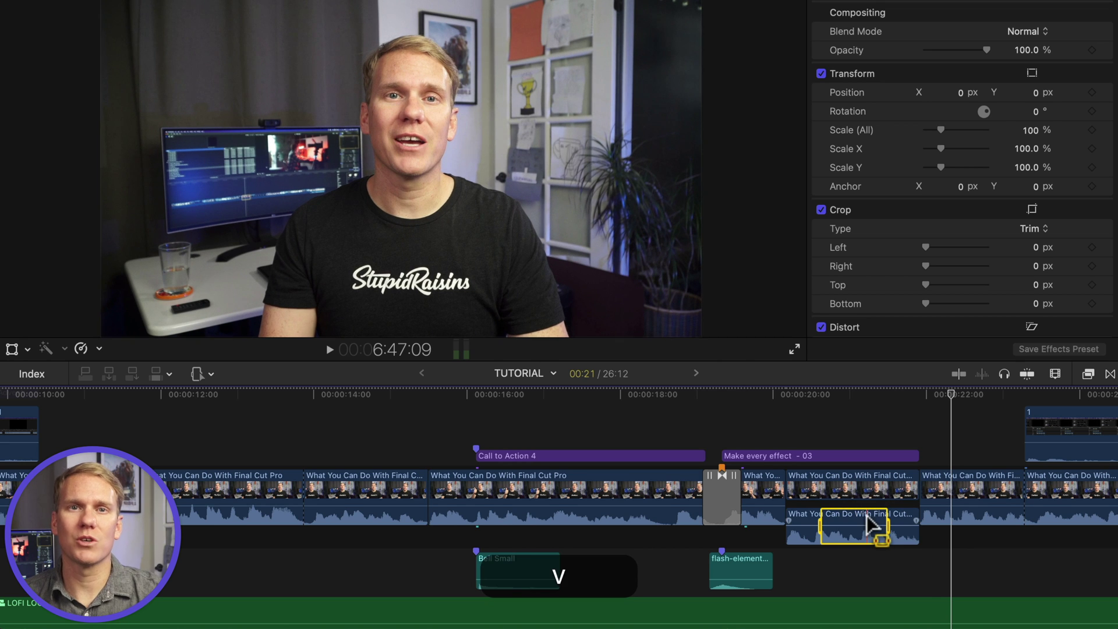
{"action": "mouse_move", "coordinate": [887, 525]}
{"action": "left_mouse_down"}
{"action": "mouse_move", "coordinate": [922, 515]}
{"action": "mouse_move", "coordinate": [906, 515]}
{"action": "left_mouse_up"}
{"action": "key", "text": "v"}
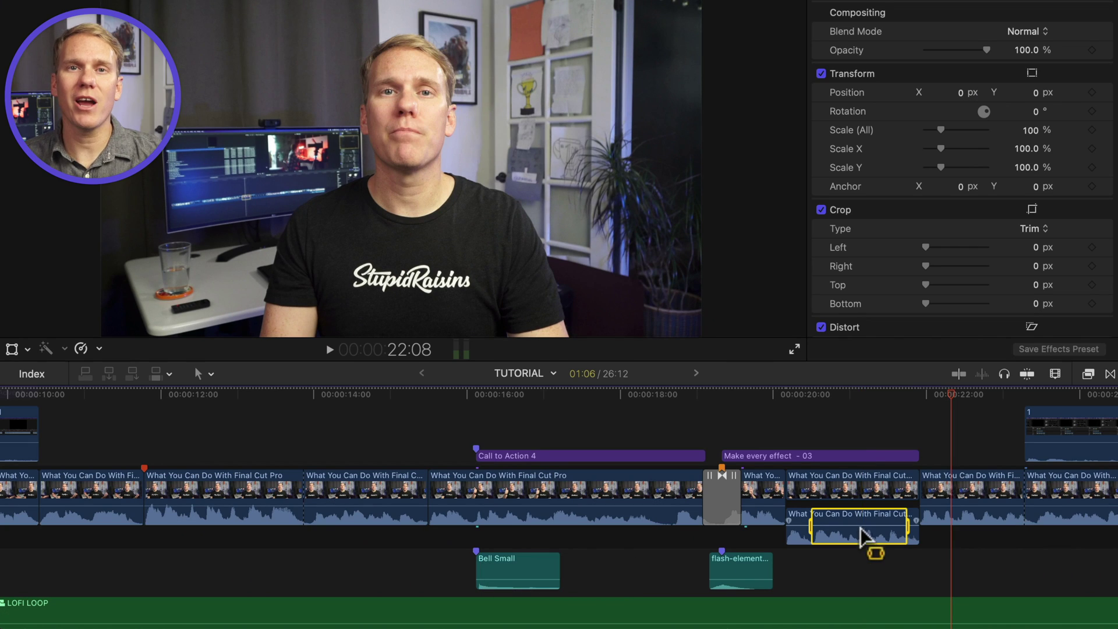
Select the What You Can Do clip with its neighbouring clips and silence their audio.
{"action": "left_click_drag", "start_coordinate": [968, 547], "coordinate": [877, 515]}
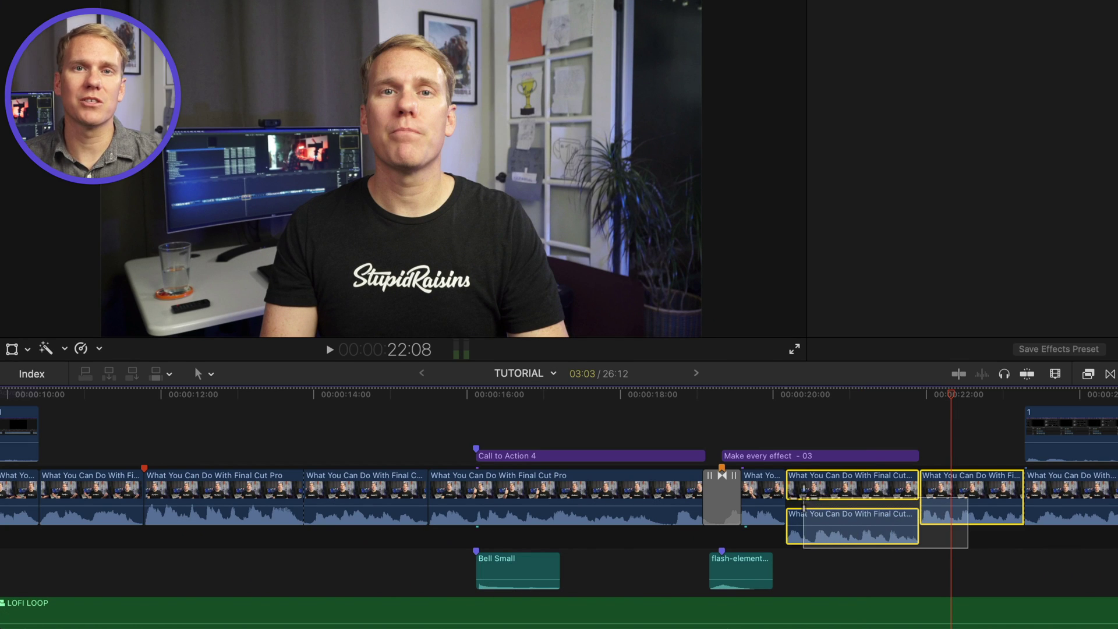
{"action": "left_click_drag", "start_coordinate": [803, 498], "coordinate": [715, 507]}
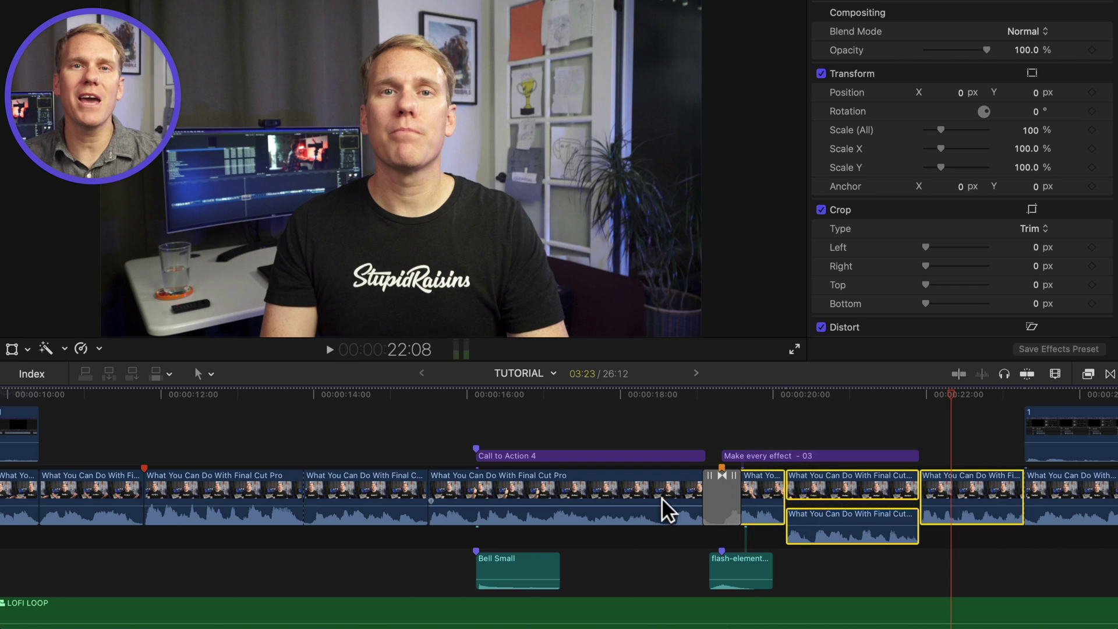
{"action": "left_click", "coordinate": [615, 512], "text": "super"}
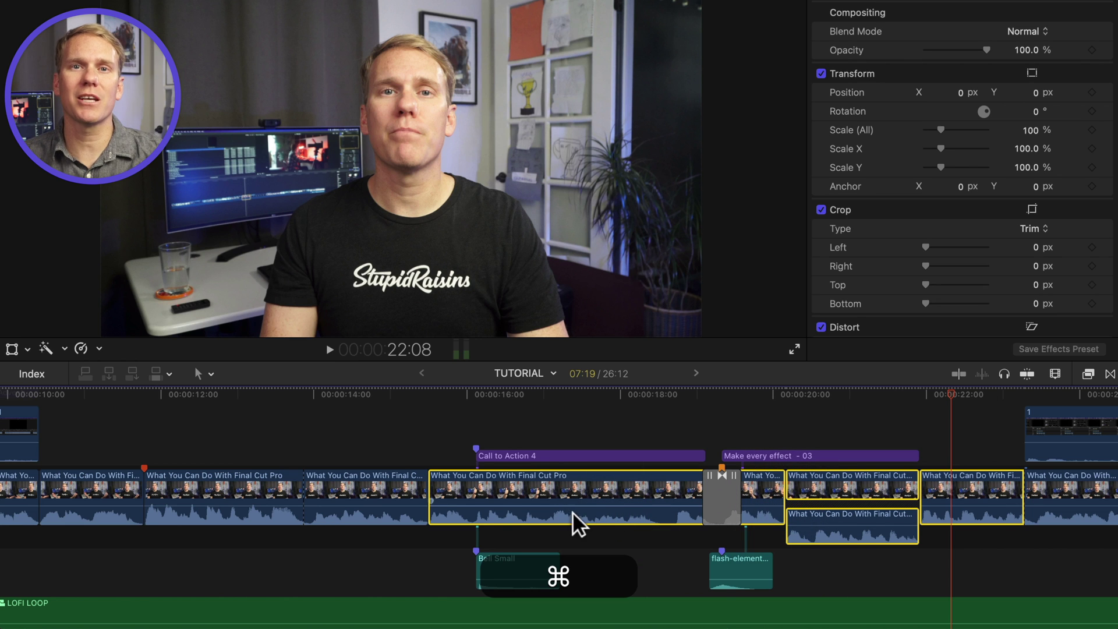
{"action": "left_click", "coordinate": [114, 505], "text": "shift"}
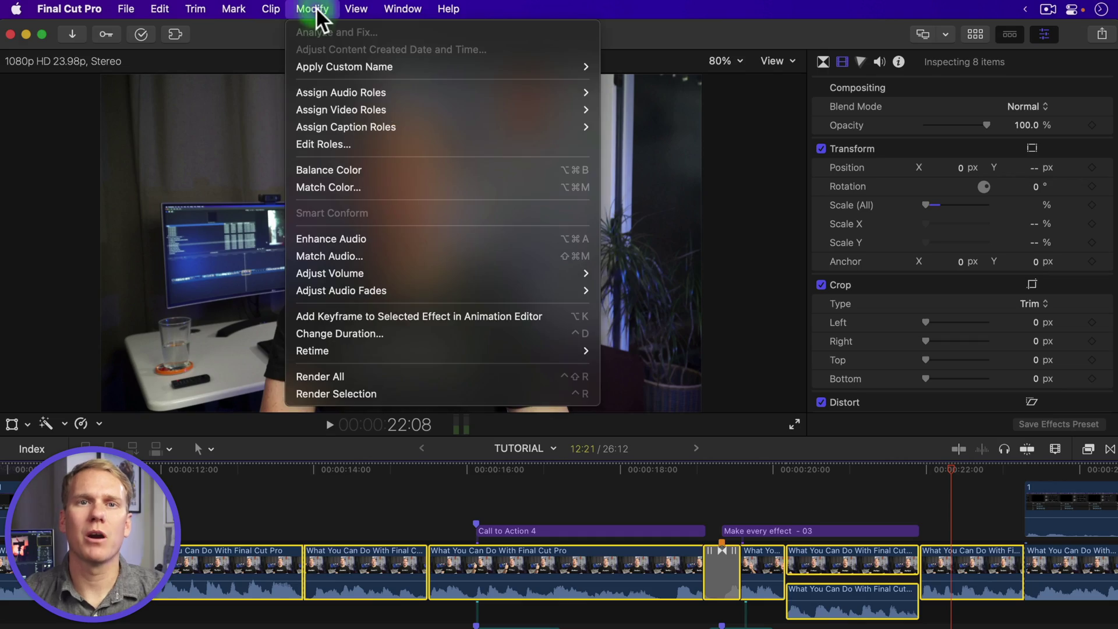
{"action": "mouse_move", "coordinate": [467, 274]}
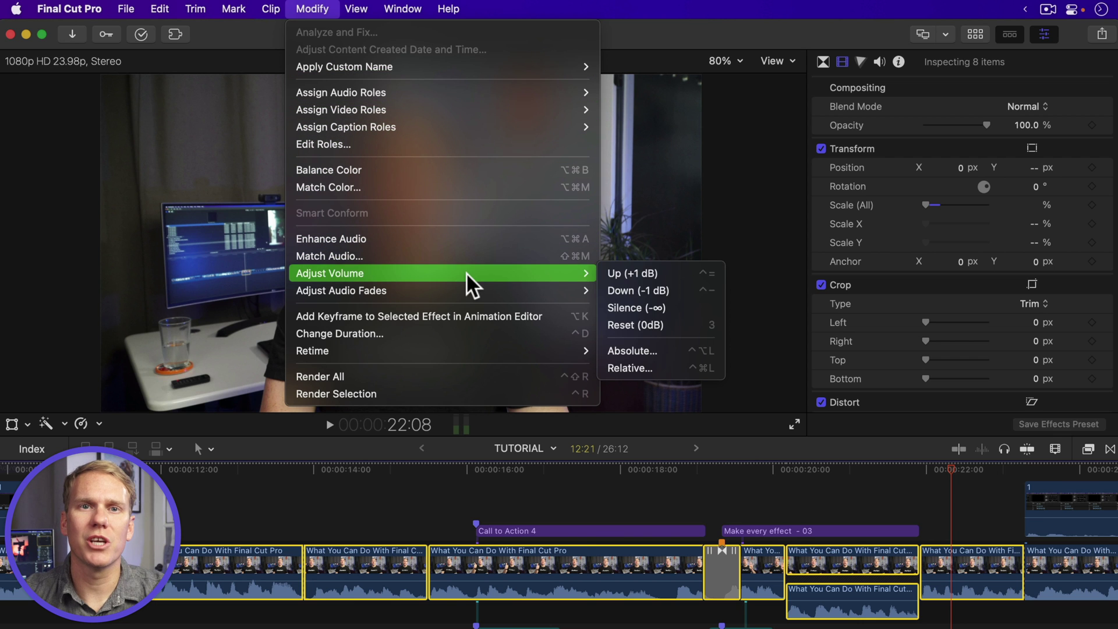
{"action": "left_click", "coordinate": [645, 306]}
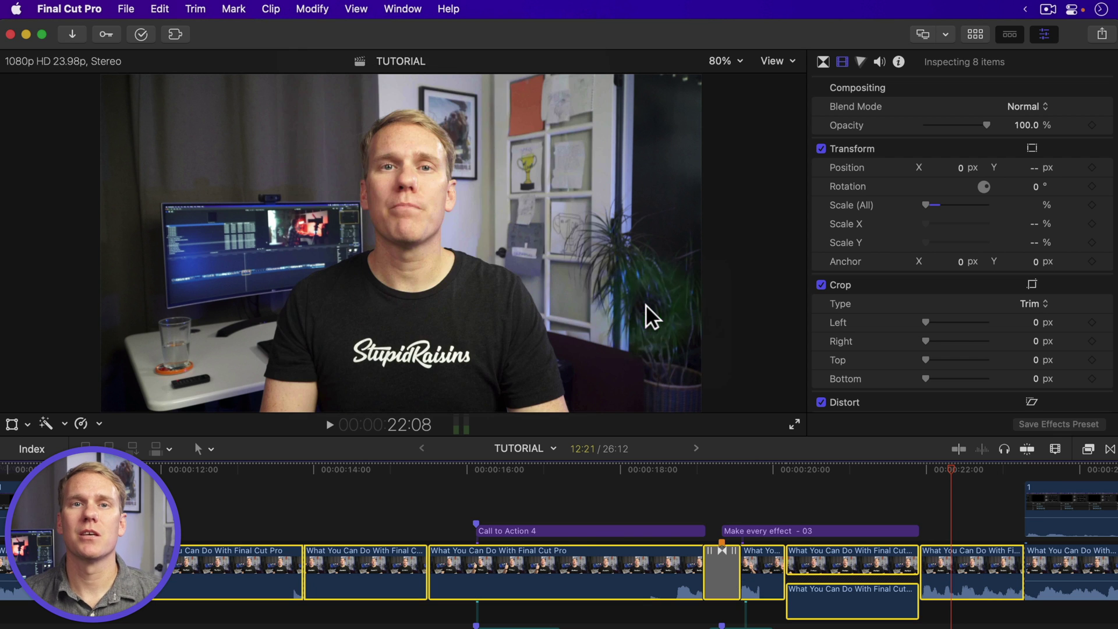
Apply Modify > Adjust Volume > Reset (0dB) to the selected clips.
{"action": "left_click", "coordinate": [312, 9]}
{"action": "mouse_move", "coordinate": [451, 277]}
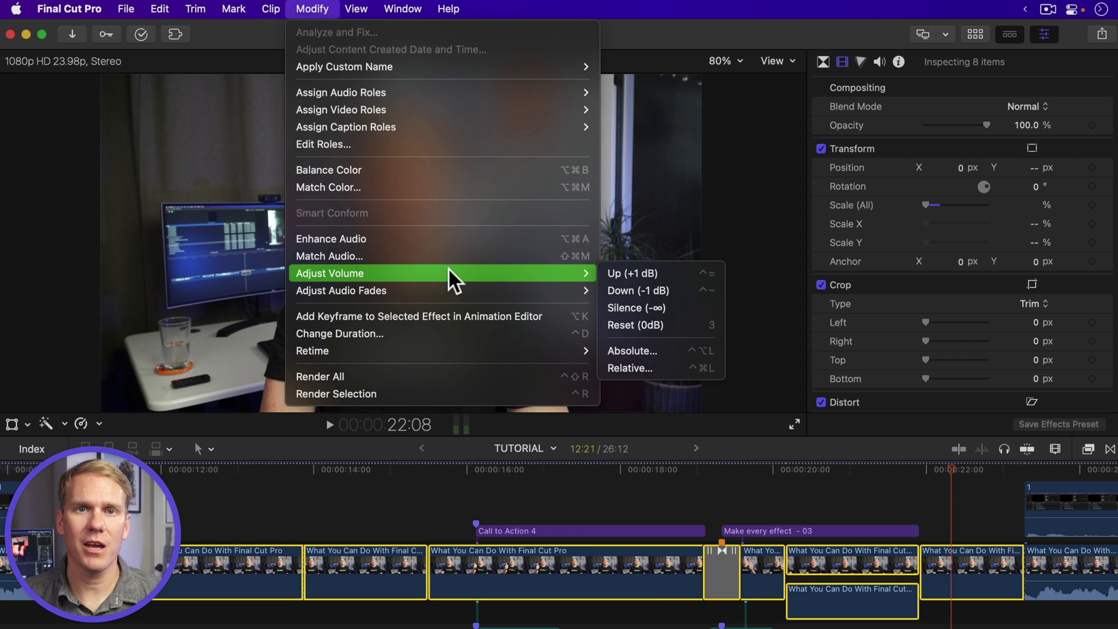
{"action": "left_click", "coordinate": [653, 327]}
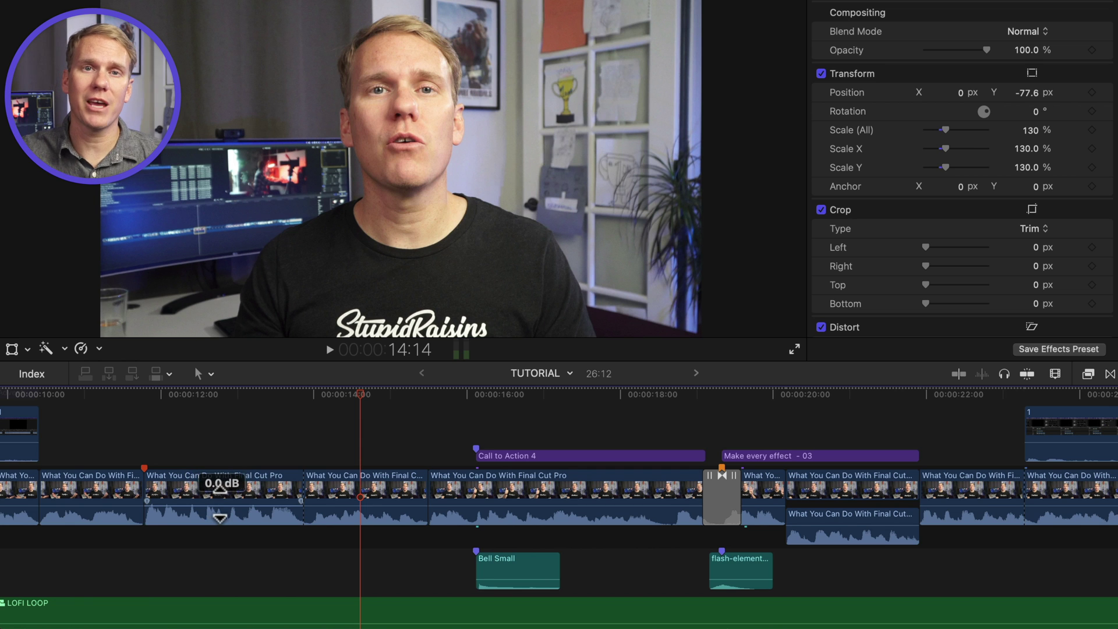
Drag the clip's volume line to -28 dB and up to about 7 dB, then remove the Volume attribute.
{"action": "mouse_move", "coordinate": [227, 505]}
{"action": "left_mouse_down"}
{"action": "mouse_move", "coordinate": [229, 524]}
{"action": "mouse_move", "coordinate": [225, 506]}
{"action": "left_mouse_up"}
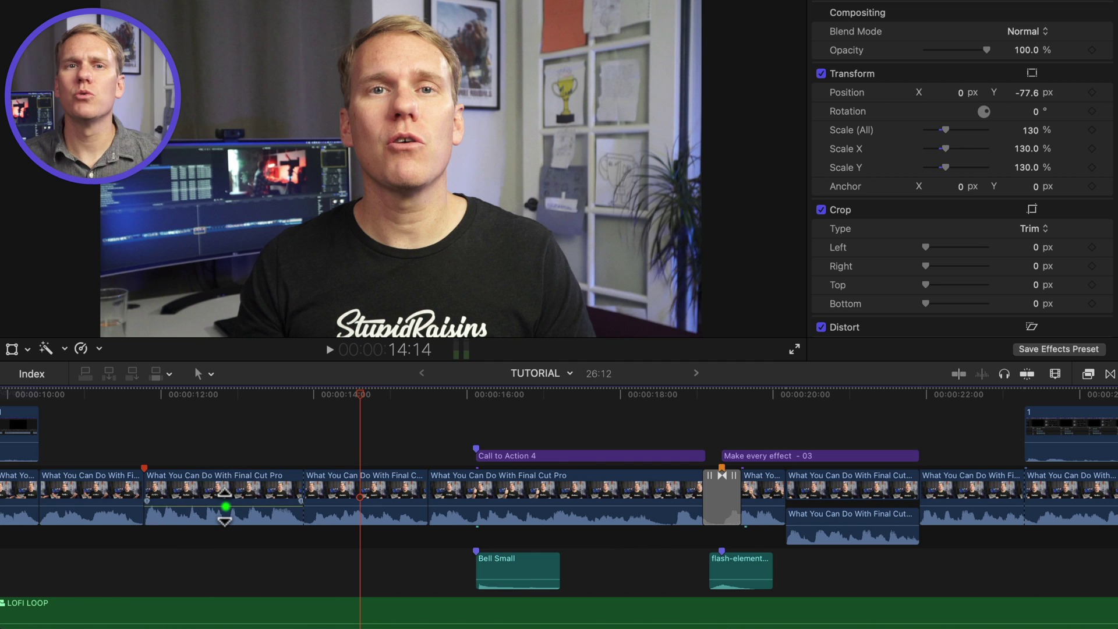
{"action": "key", "text": "super"}
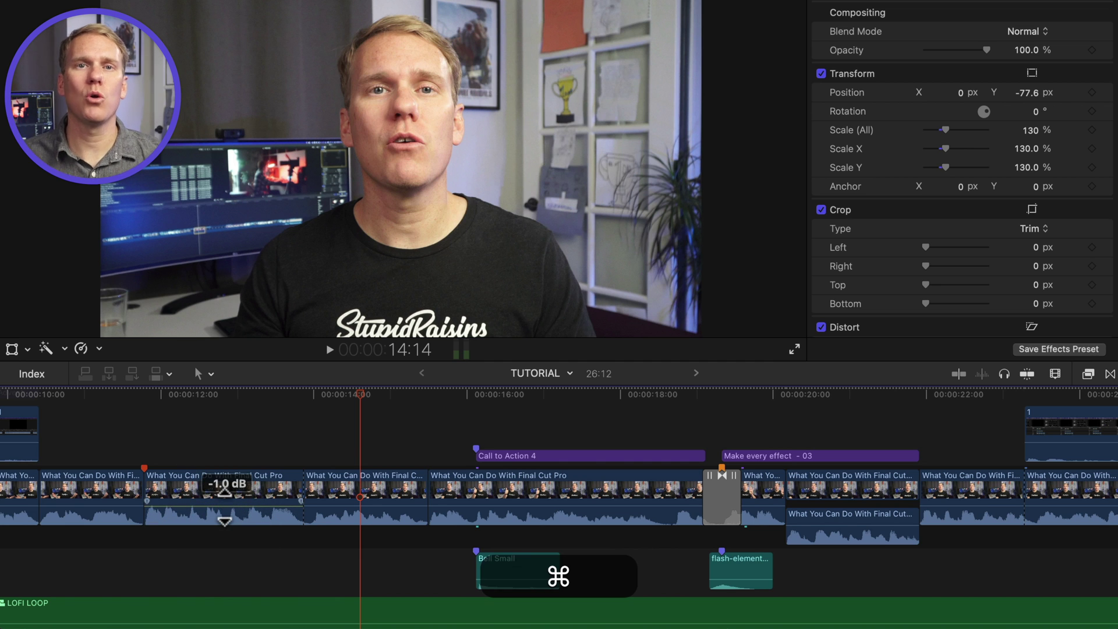
{"action": "left_click_drag", "start_coordinate": [225, 506], "coordinate": [252, 512]}
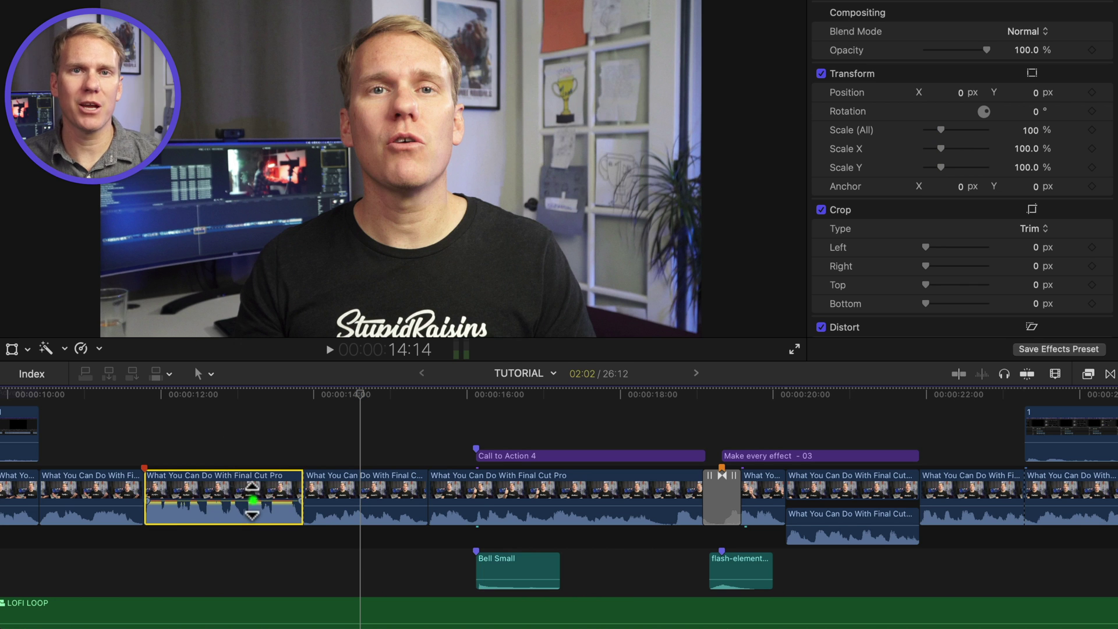
{"action": "key", "text": "shift+super+x"}
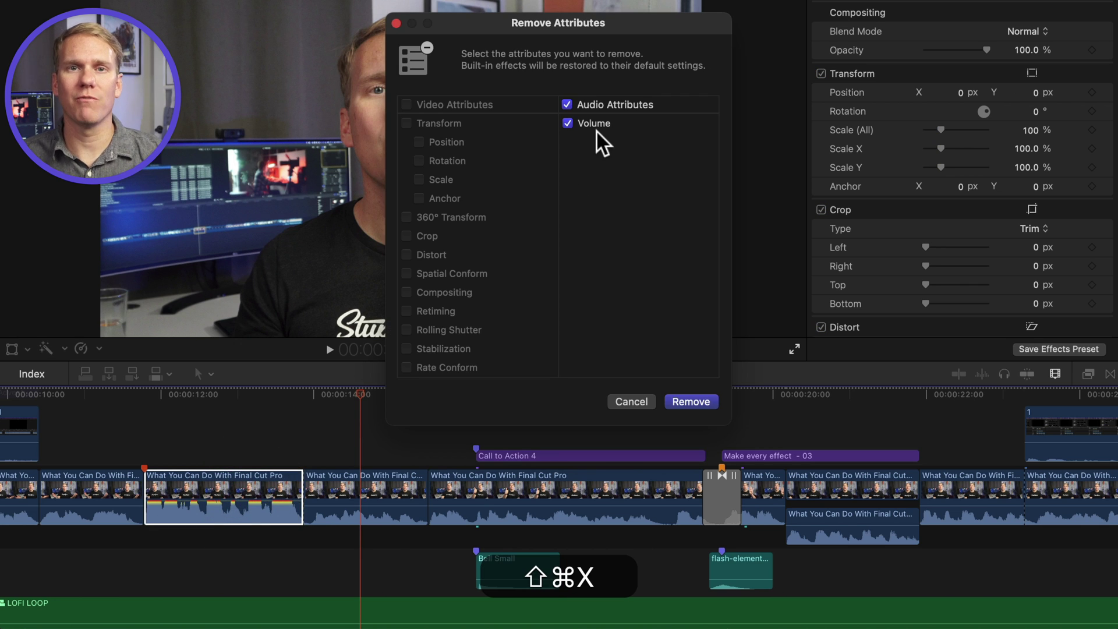
{"action": "left_click", "coordinate": [691, 402]}
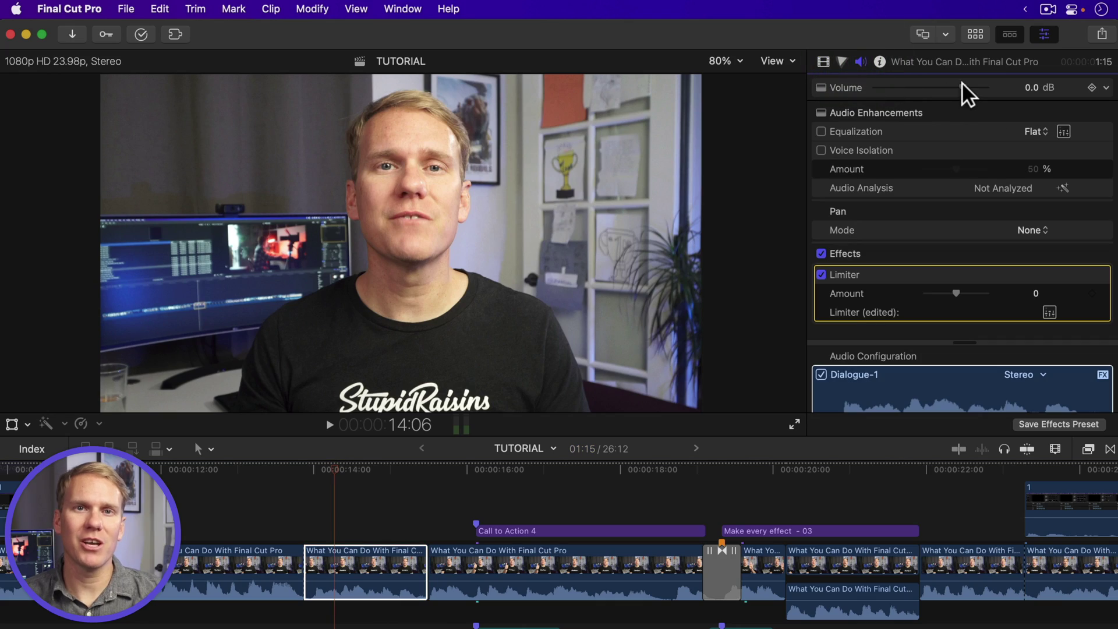
Drag the clip's Volume to -∞ dB in the Audio inspector, then Reset Parameter to 0 dB.
{"action": "left_click_drag", "start_coordinate": [962, 84], "coordinate": [788, 102]}
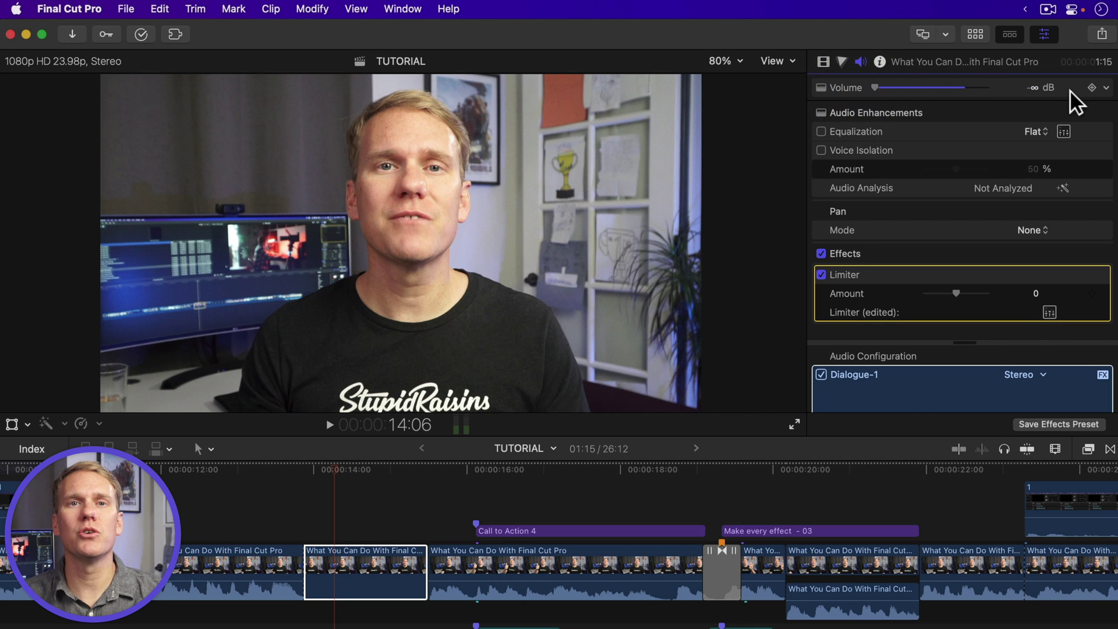
{"action": "left_click", "coordinate": [1106, 87]}
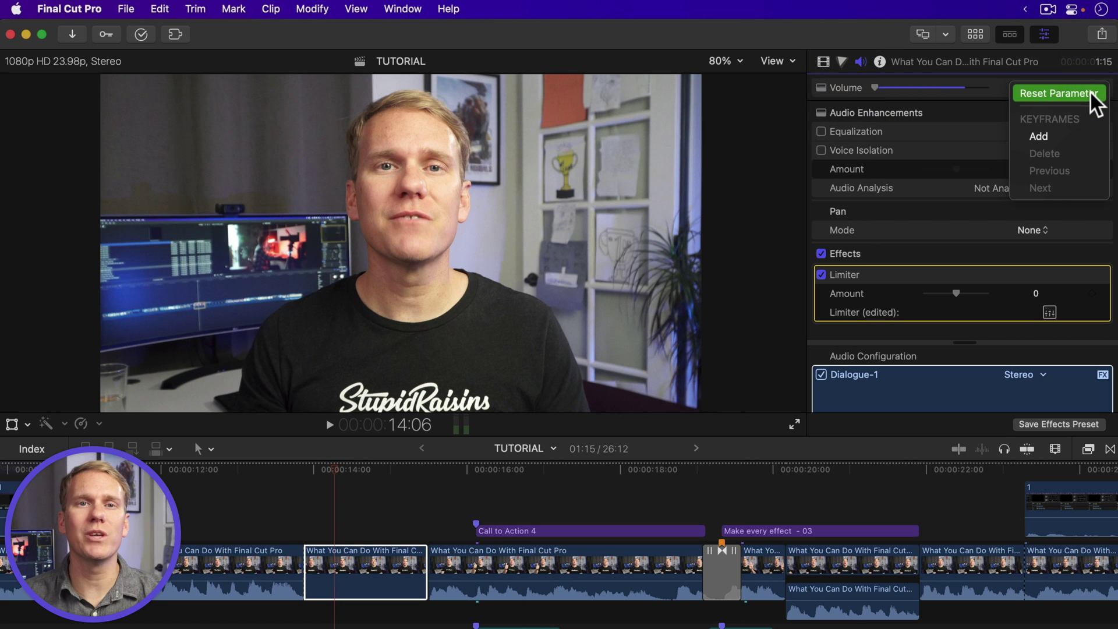
{"action": "left_click", "coordinate": [1092, 96]}
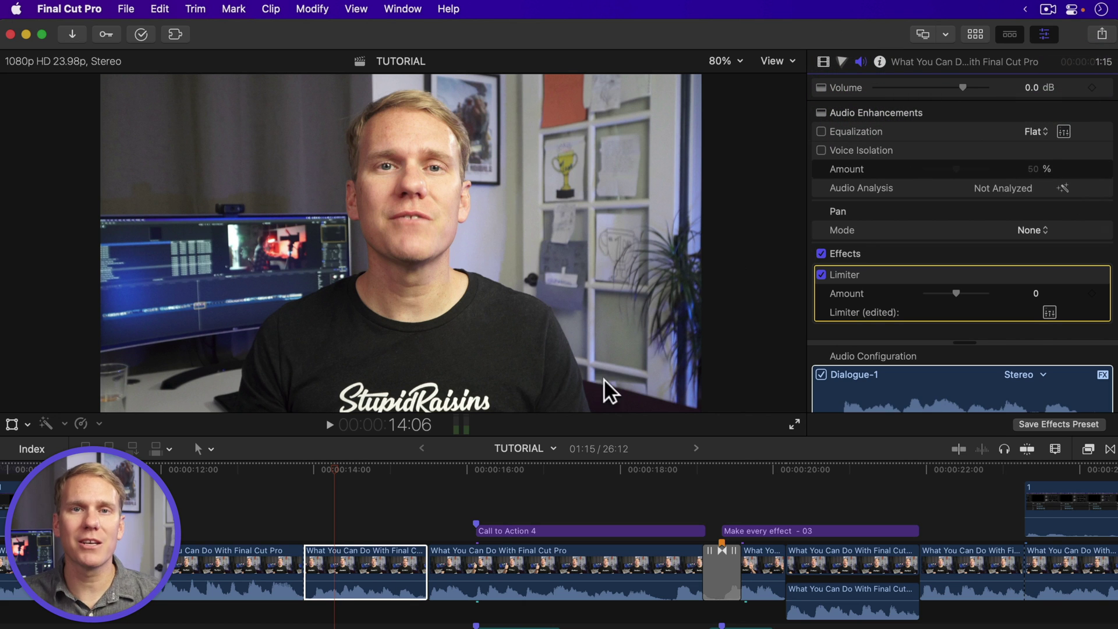
Select the following clip and drag its Volume down to -∞ dB.
{"action": "left_click", "coordinate": [387, 570]}
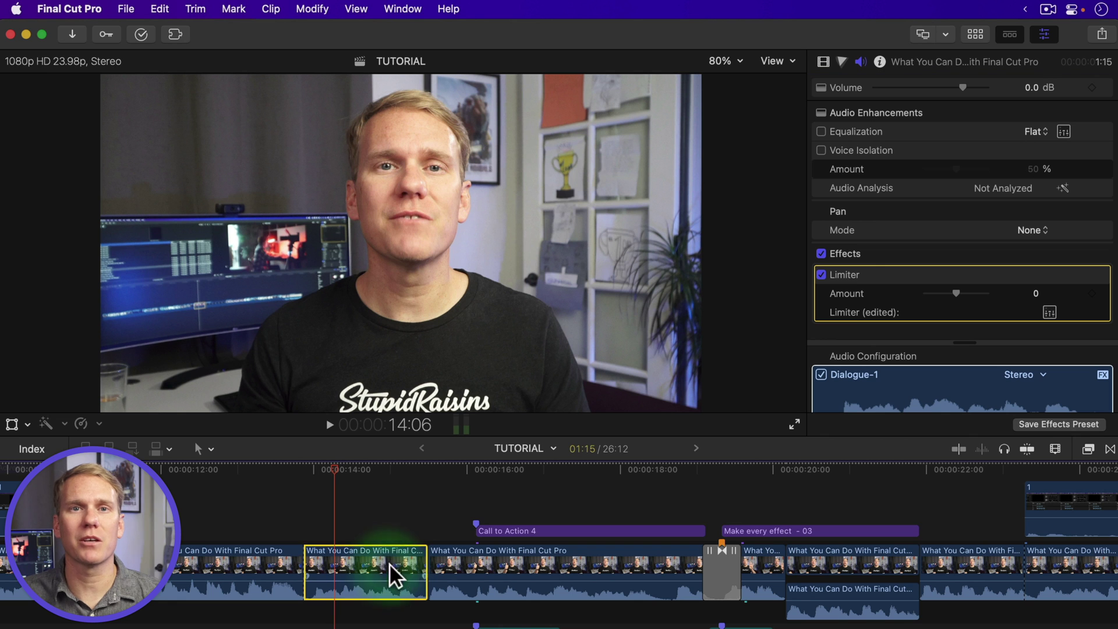
{"action": "left_click", "coordinate": [481, 565]}
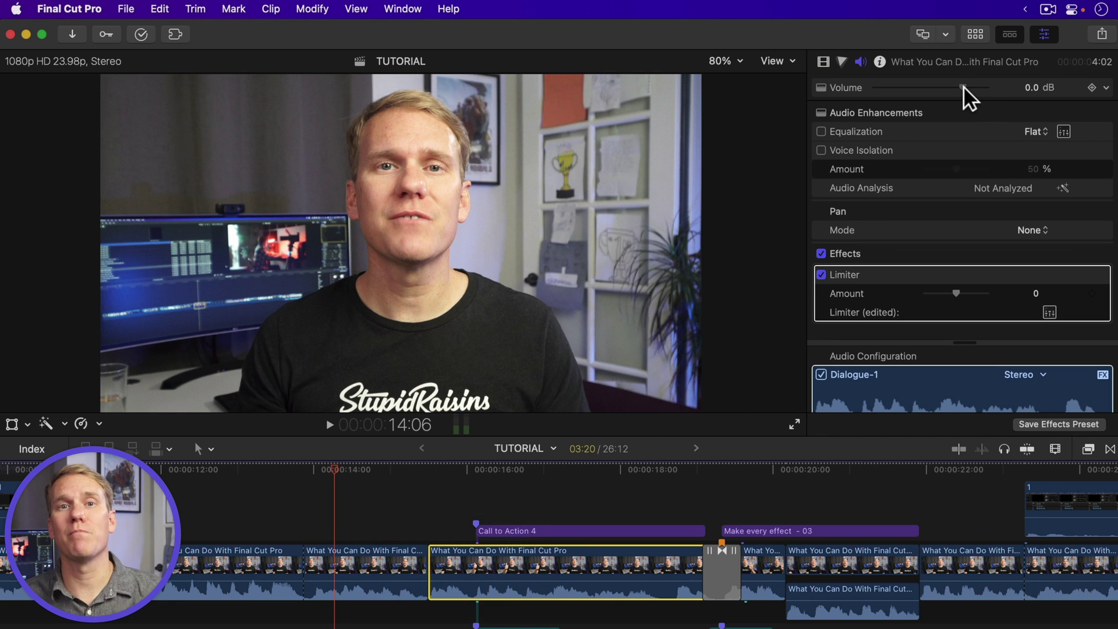
{"action": "left_click_drag", "start_coordinate": [962, 86], "coordinate": [875, 101]}
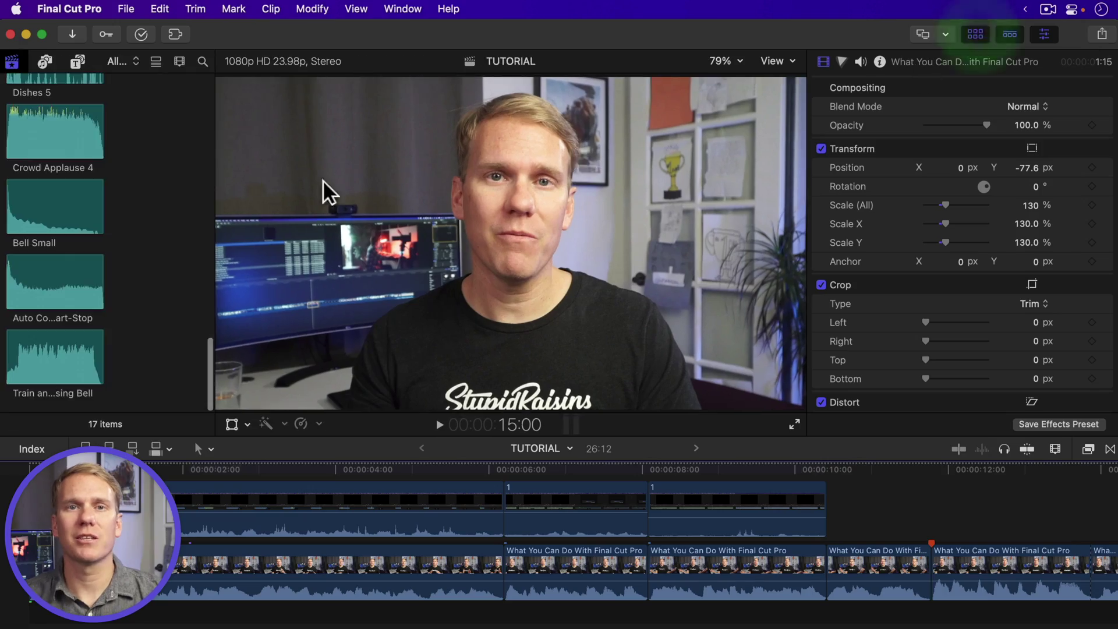
Select the Nov 19 browser clip '1' and show its audio properties in the inspector.
{"action": "scroll", "coordinate": [154, 239], "scroll_direction": "up", "scroll_amount": 15}
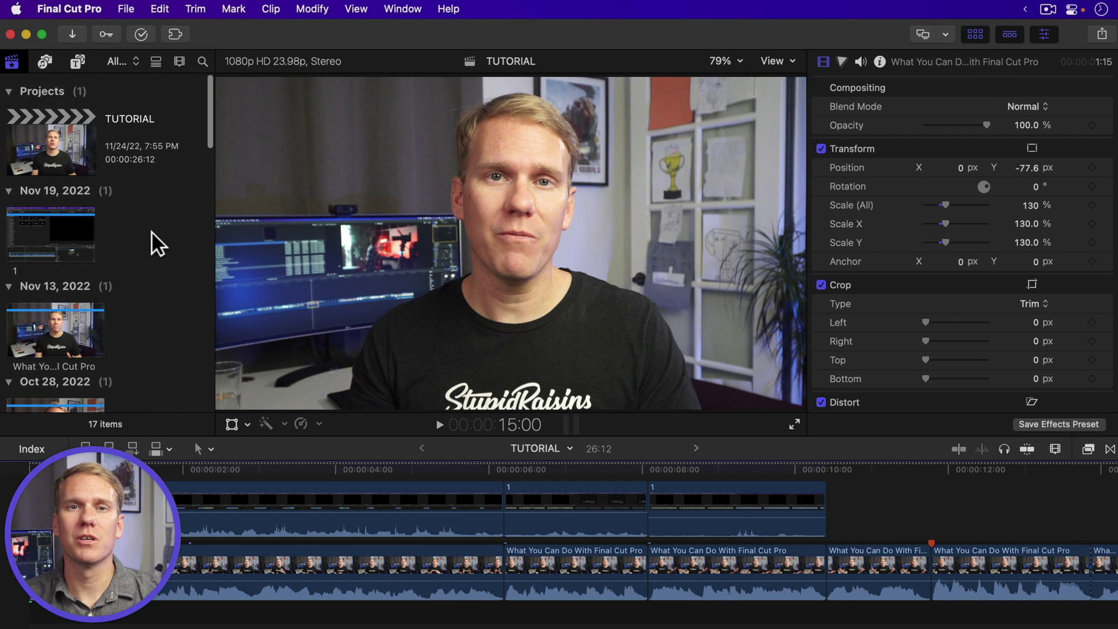
{"action": "scroll", "coordinate": [87, 233], "scroll_direction": "down", "scroll_amount": 2}
{"action": "left_click", "coordinate": [50, 174]}
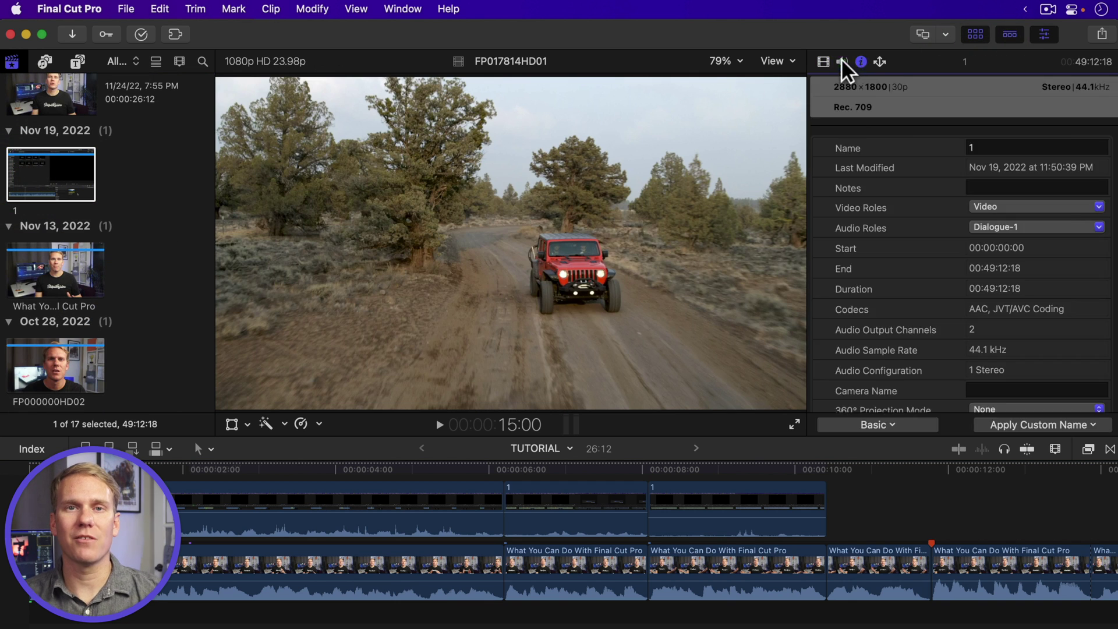
{"action": "left_click", "coordinate": [842, 62]}
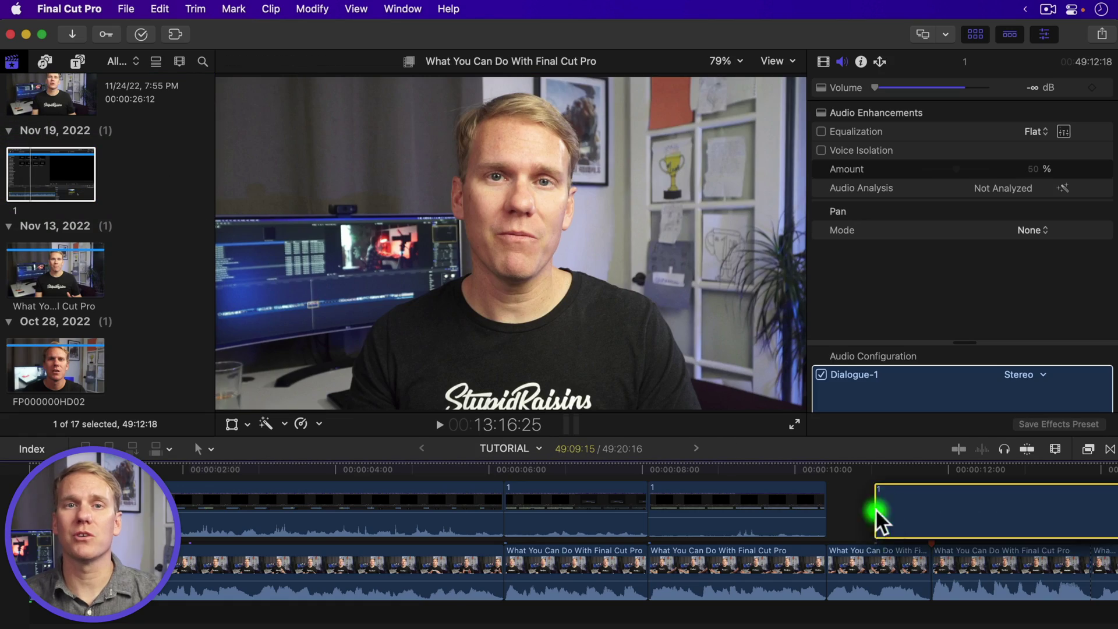
{"action": "scroll", "coordinate": [879, 519], "scroll_direction": "right", "scroll_amount": 6}
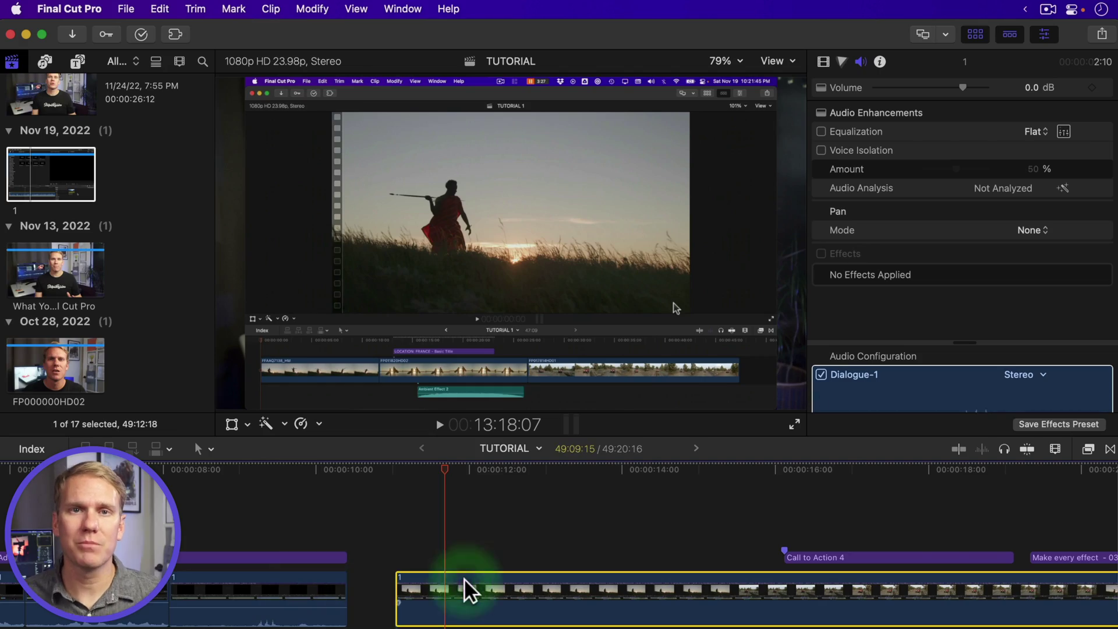
Remove the five clips' attributes with Video Attributes and Limiter unchecked, then select connected clip '1'.
{"action": "left_click", "coordinate": [314, 9]}
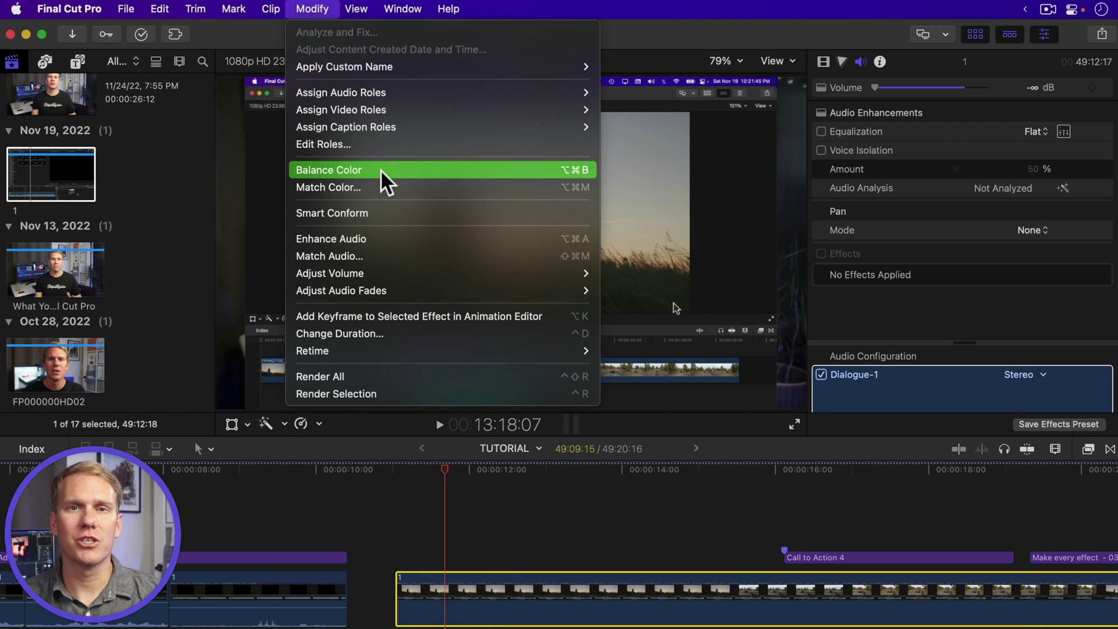
{"action": "mouse_move", "coordinate": [577, 275]}
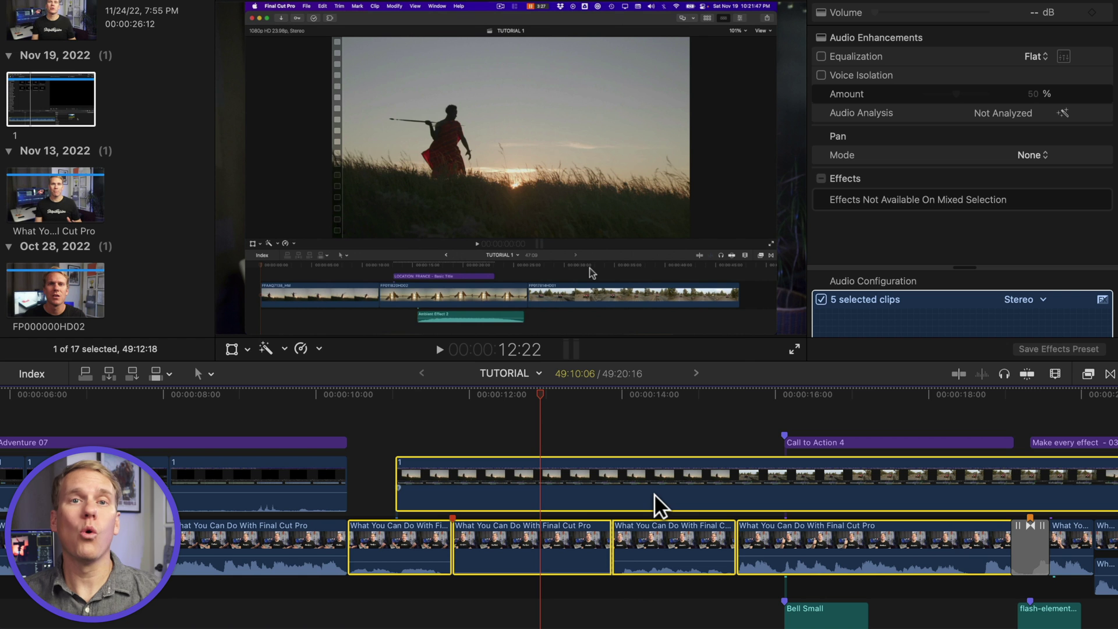
{"action": "key", "text": "shift+super+x"}
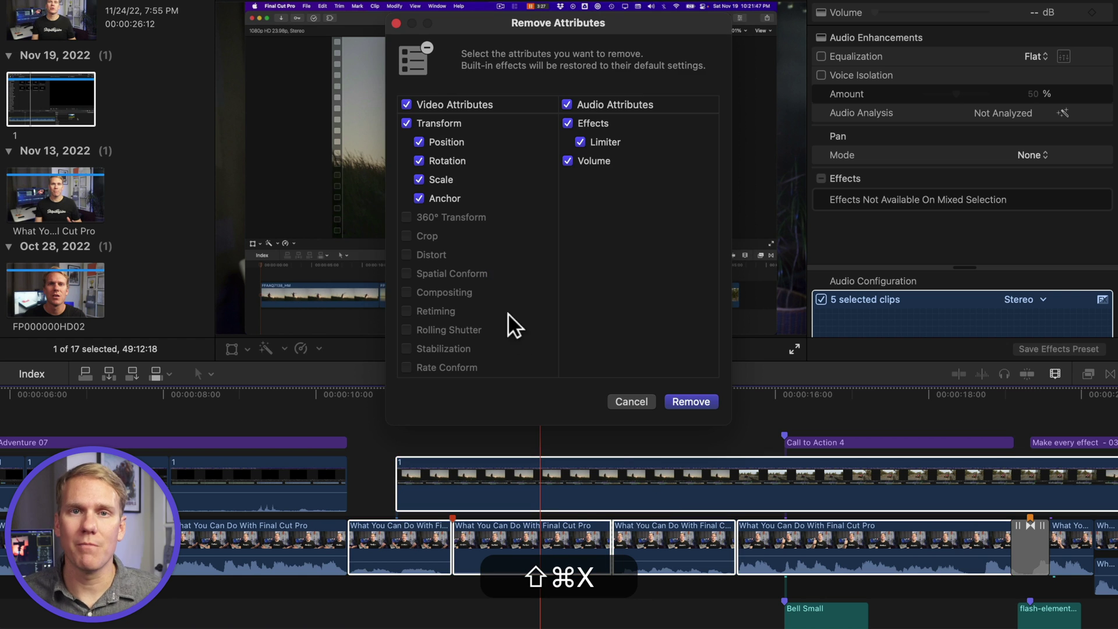
{"action": "left_click", "coordinate": [432, 117]}
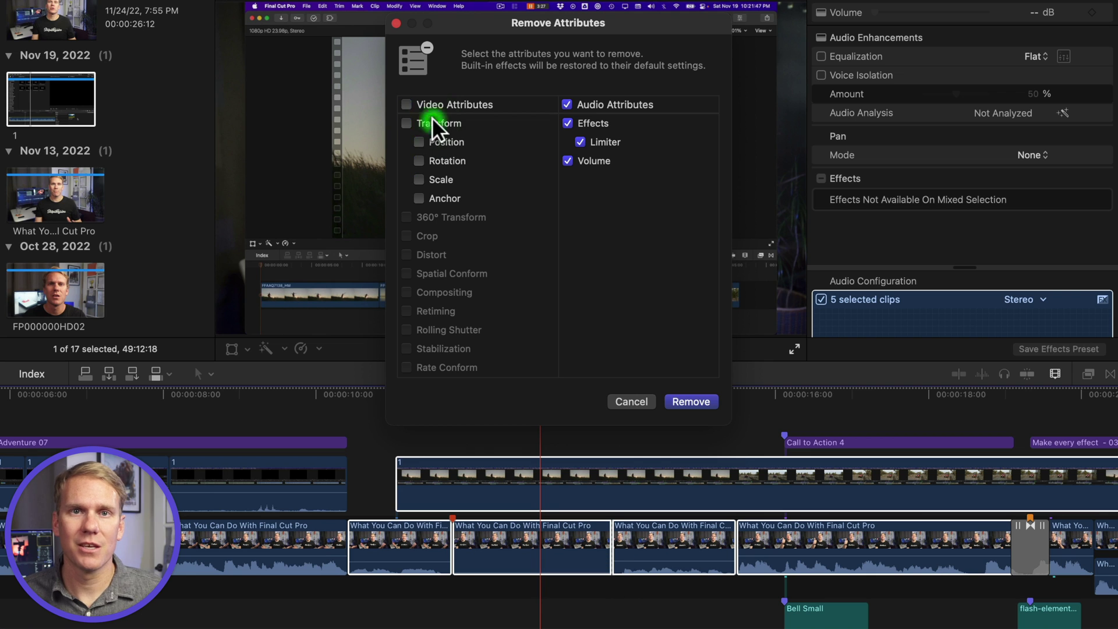
{"action": "left_click", "coordinate": [605, 142]}
{"action": "left_click", "coordinate": [691, 401]}
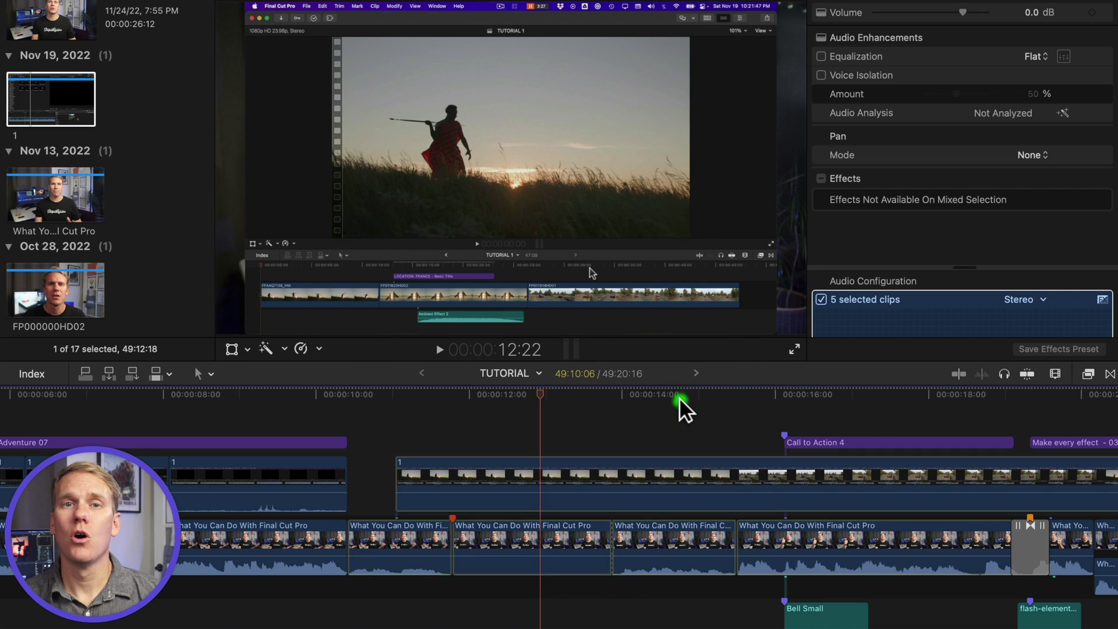
{"action": "left_click", "coordinate": [473, 489]}
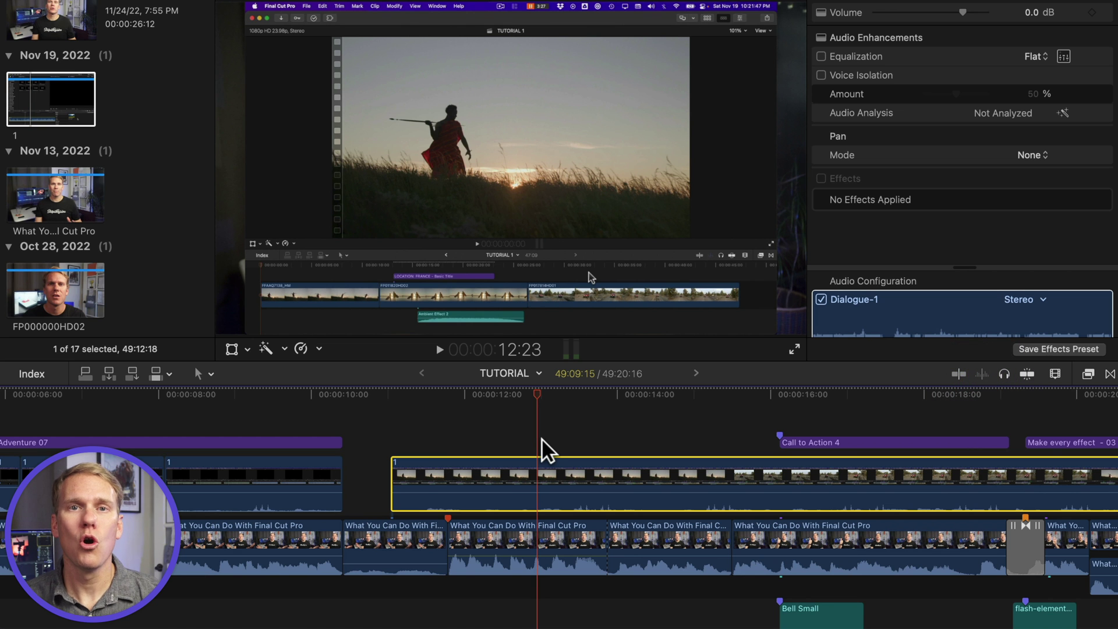
Toggle timeline skimming on with S so hovering previews clips with audio.
{"action": "key", "text": "s"}
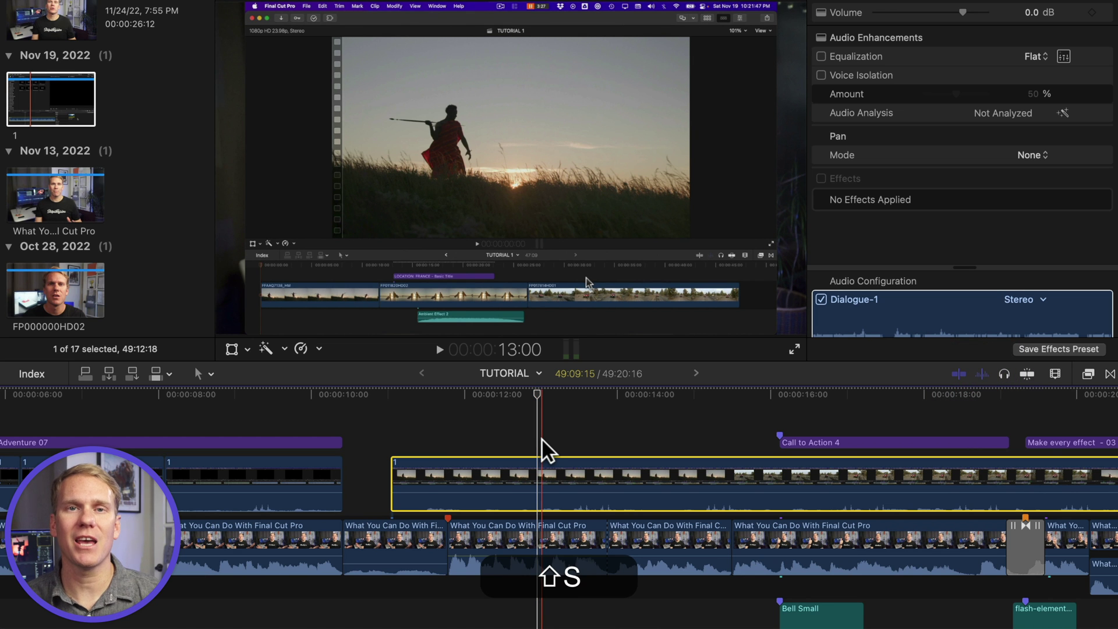